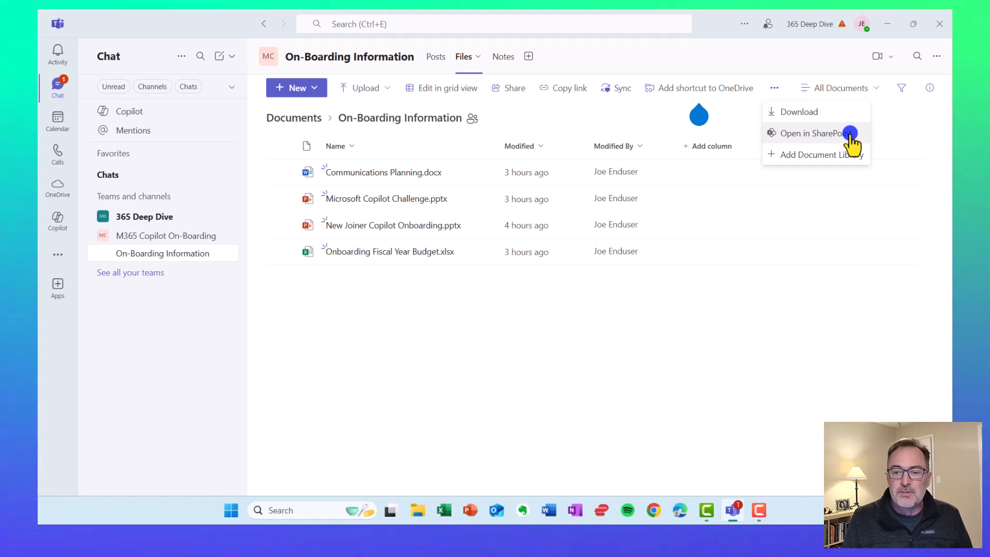
# Step: Open the channel's On-Boarding Information files in SharePoint and dismiss the Next steps panel
pyautogui.click(850, 134)
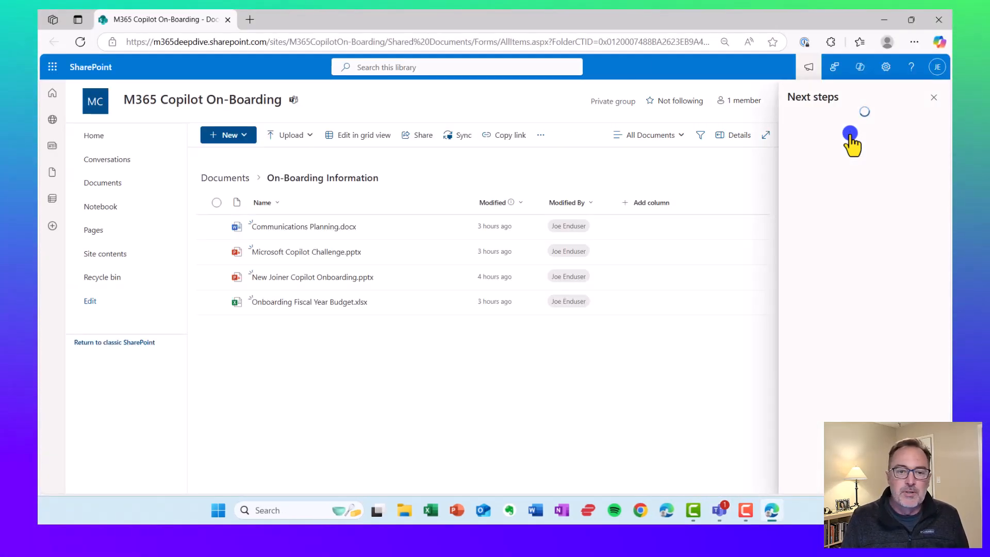
pyautogui.click(935, 99)
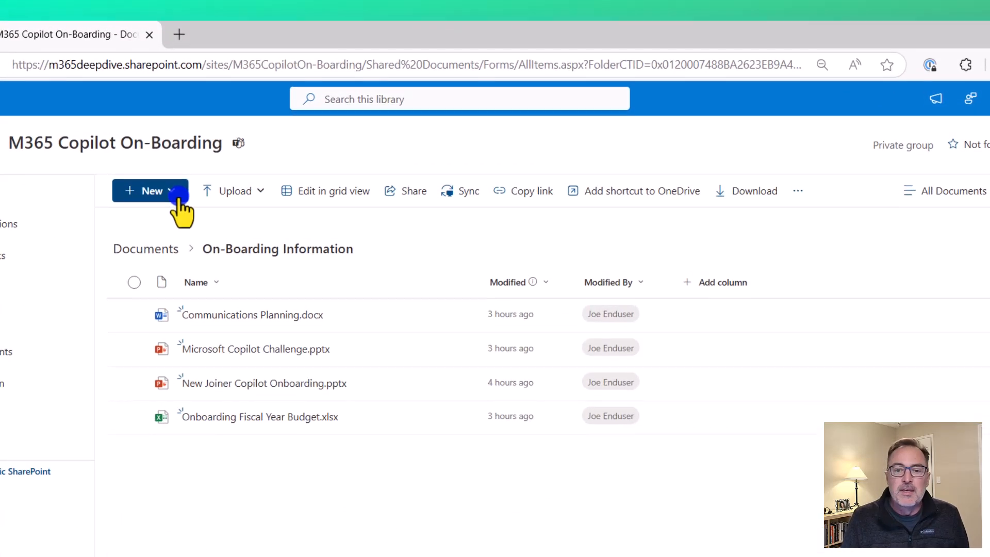
# Step: Generate an On-Boarding Information agent from the folder using the toolbar's more-actions menu
pyautogui.click(245, 135)
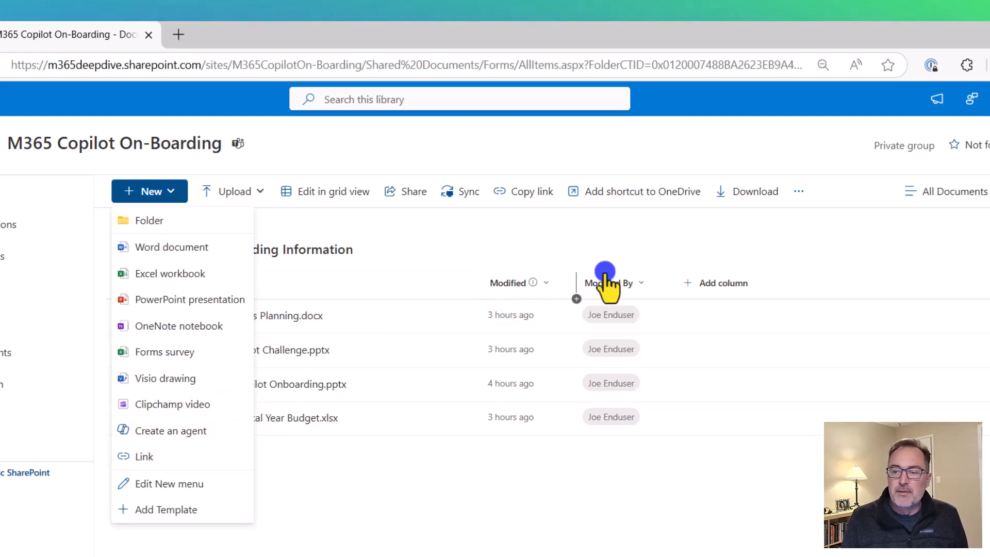
pyautogui.click(787, 143)
pyautogui.click(799, 198)
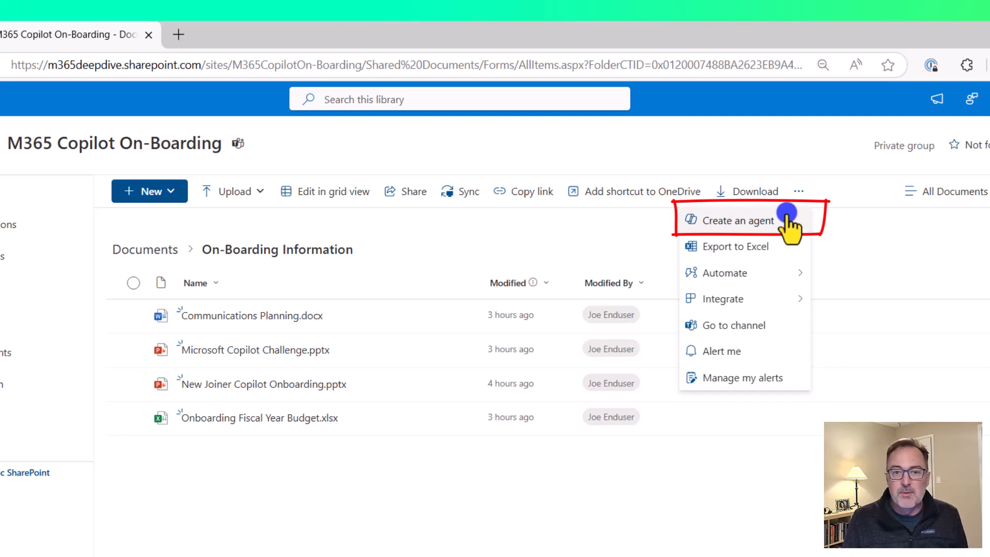
pyautogui.click(789, 222)
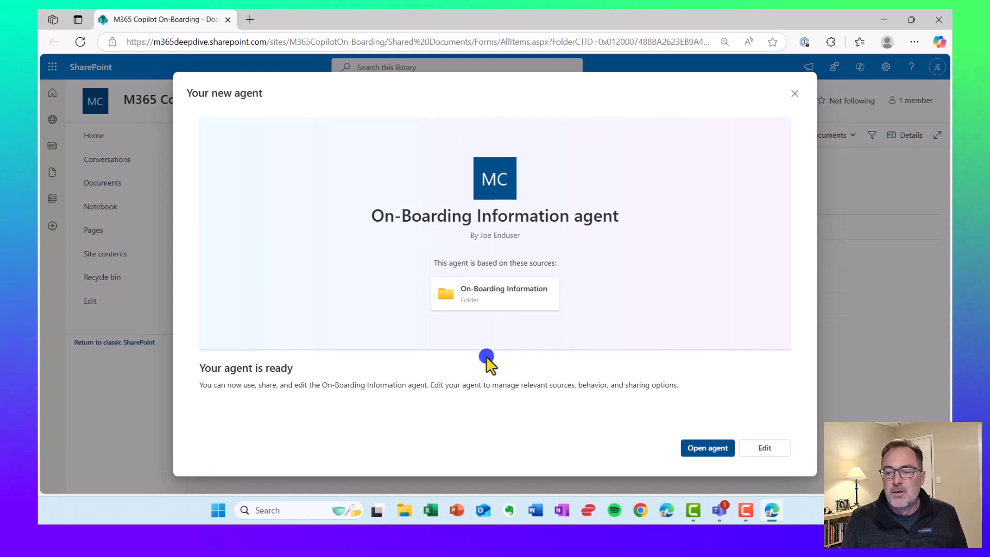
# Step: Discard the unfinished agent, then open a widened Copilot pane listing the site's approved agents
pyautogui.click(795, 94)
pyautogui.click(548, 299)
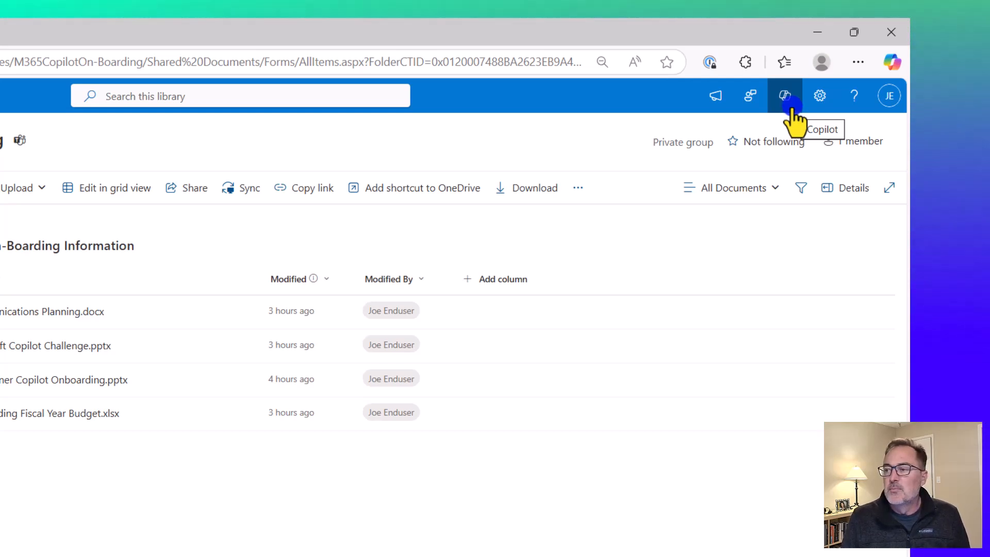
pyautogui.click(792, 109)
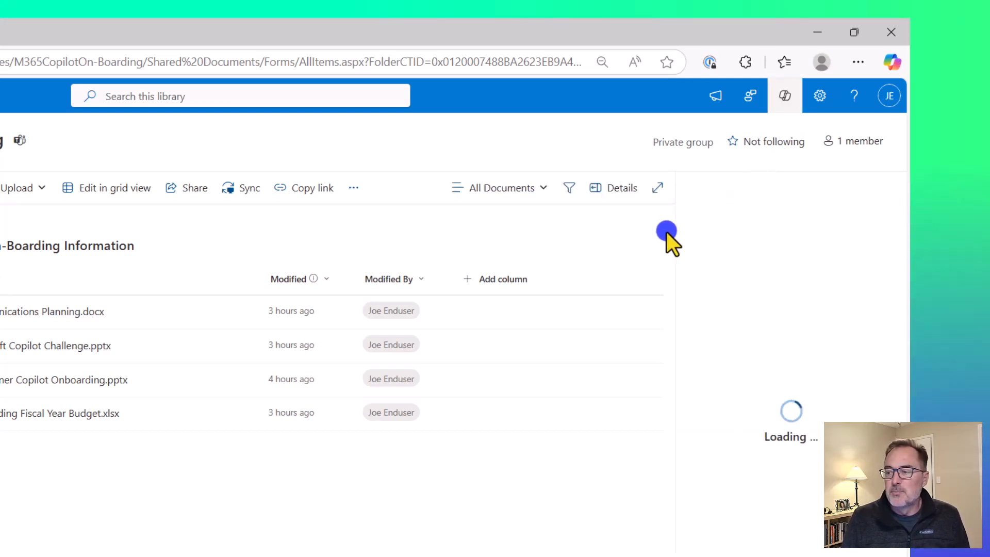
pyautogui.moveTo(676, 277); pyautogui.dragTo(599, 282)
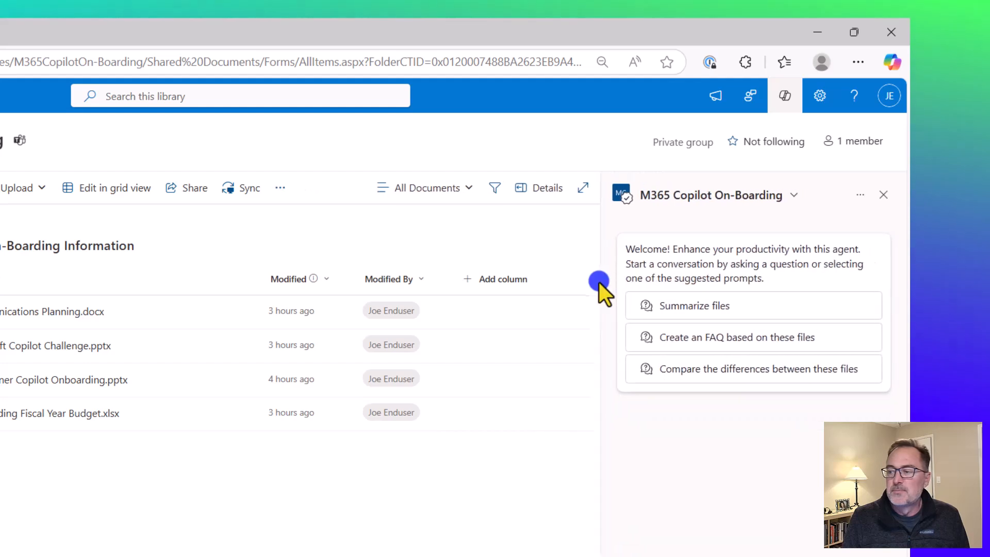
pyautogui.click(794, 196)
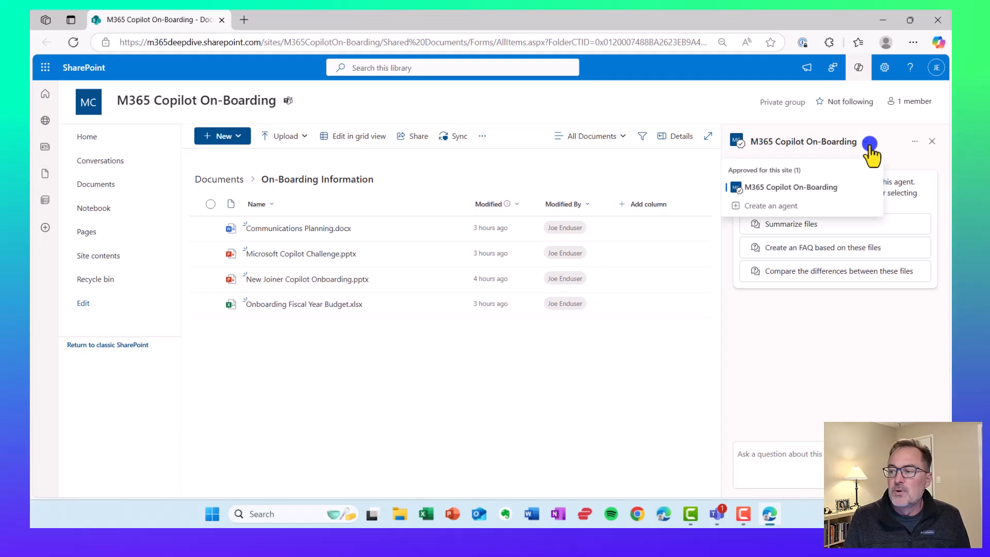
# Step: Start a new agent for the On-Boarding Information folder from the New menu
pyautogui.click(869, 144)
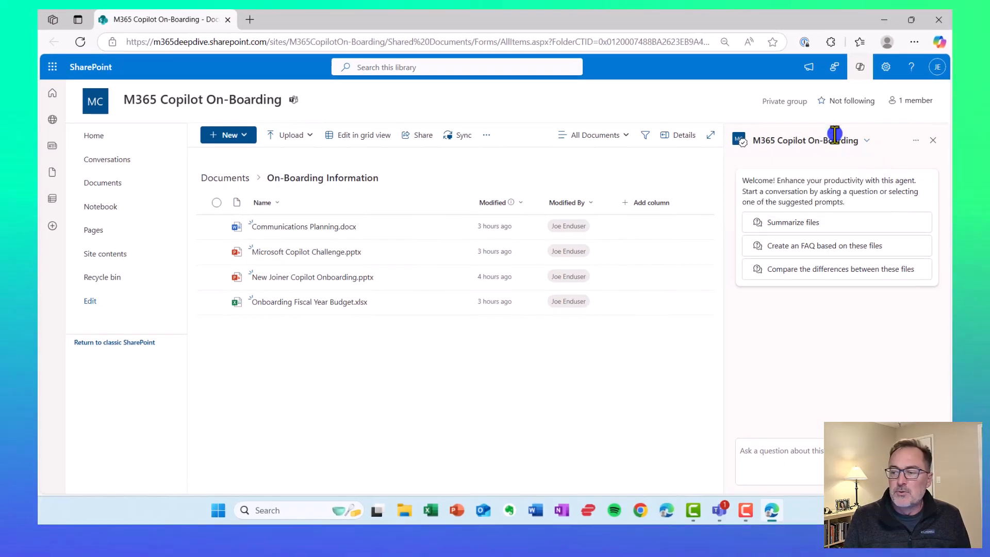
pyautogui.click(245, 136)
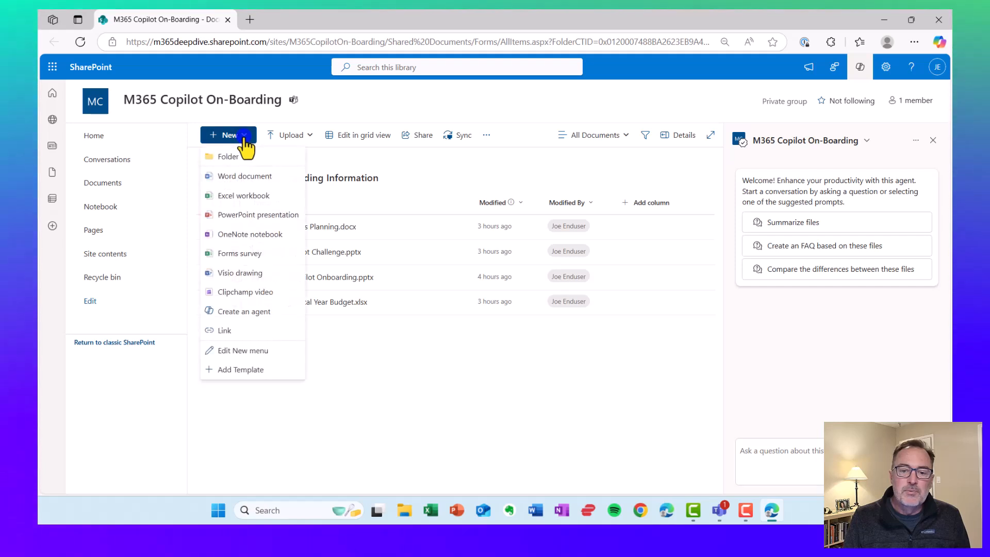
pyautogui.click(284, 320)
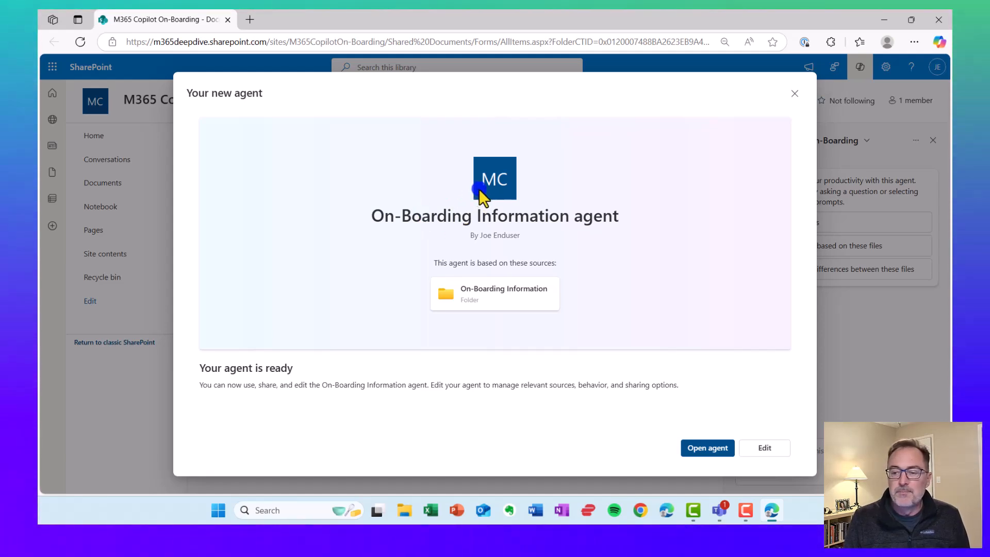
# Step: Rename the agent to 'On-Boarding Agent' and review its knowledge sources
pyautogui.click(765, 447)
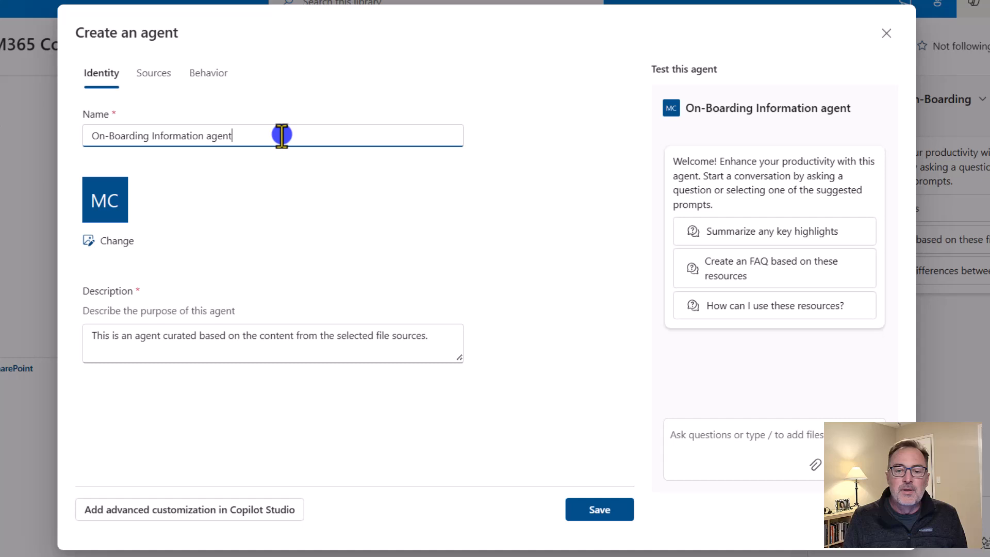
pyautogui.moveTo(312, 168); pyautogui.dragTo(245, 168)
pyautogui.moveTo(153, 135); pyautogui.dragTo(151, 136)
pyautogui.write('Agent')
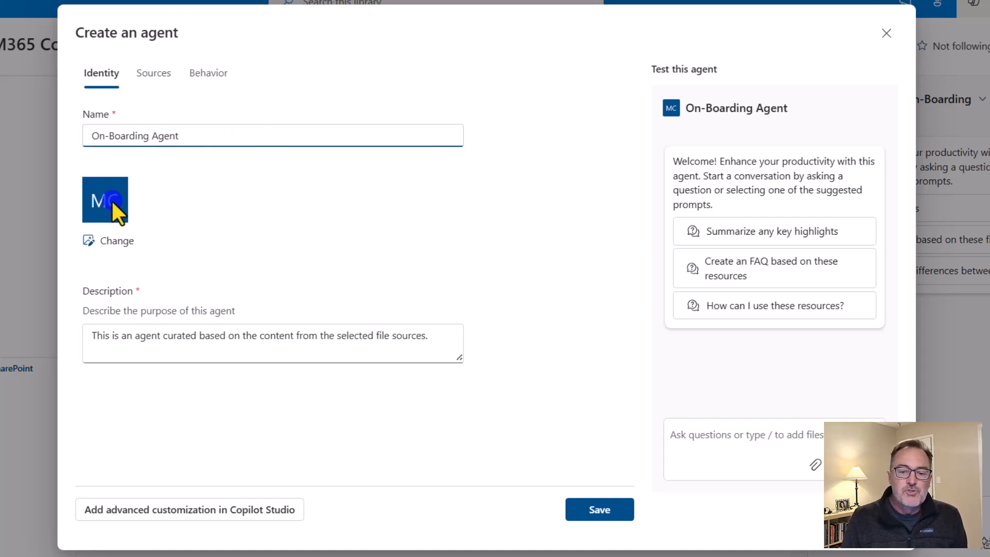
pyautogui.click(155, 73)
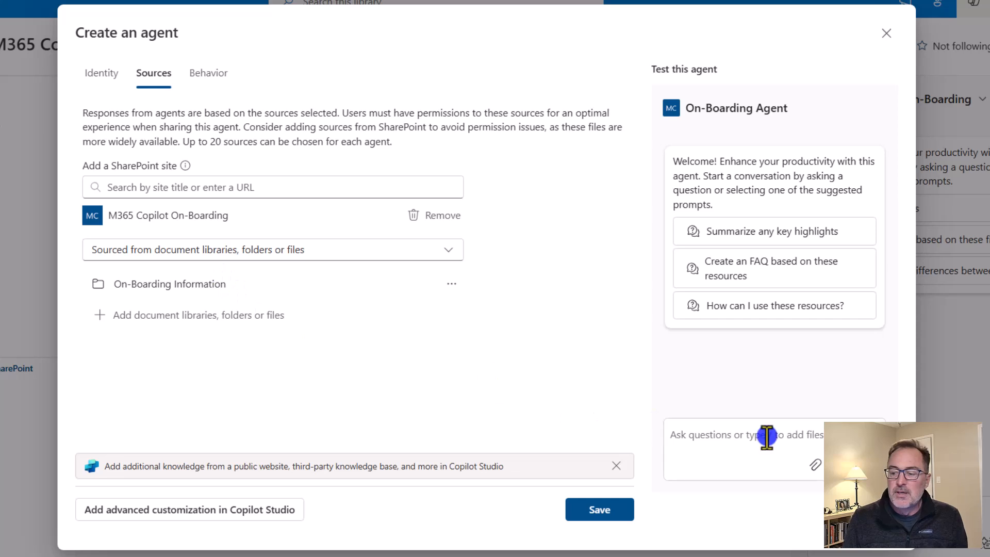
# Step: Review the On-Boarding Agent's welcome message and starter prompts under Behavior, then save it
pyautogui.click(720, 439)
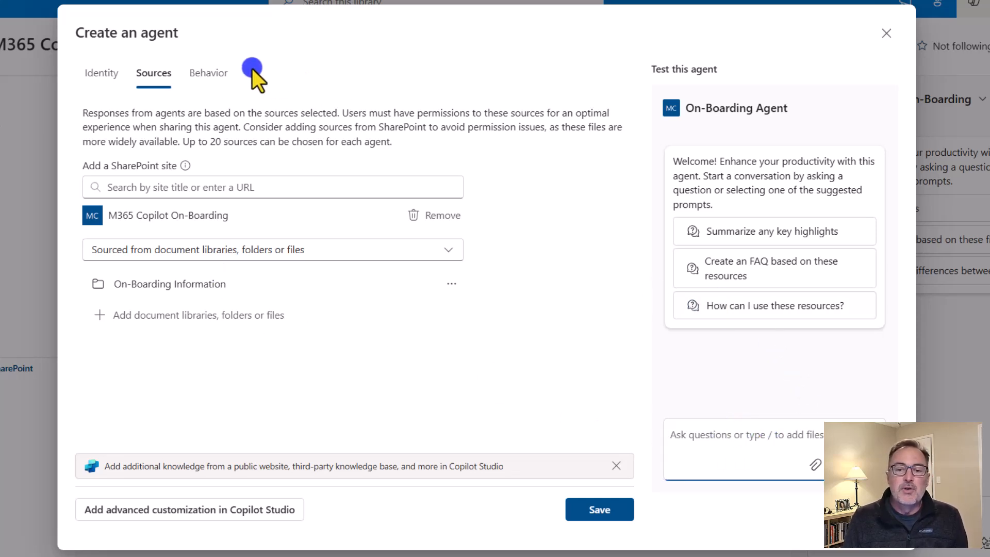
pyautogui.click(208, 74)
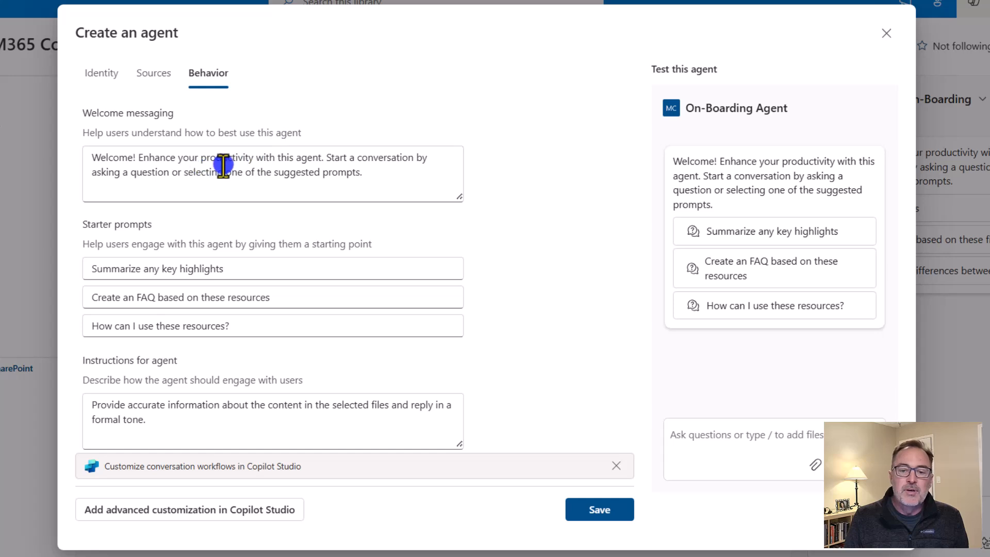
pyautogui.moveTo(459, 197)
pyautogui.mouseDown()
pyautogui.moveTo(453, 242)
pyautogui.moveTo(459, 181)
pyautogui.mouseUp()
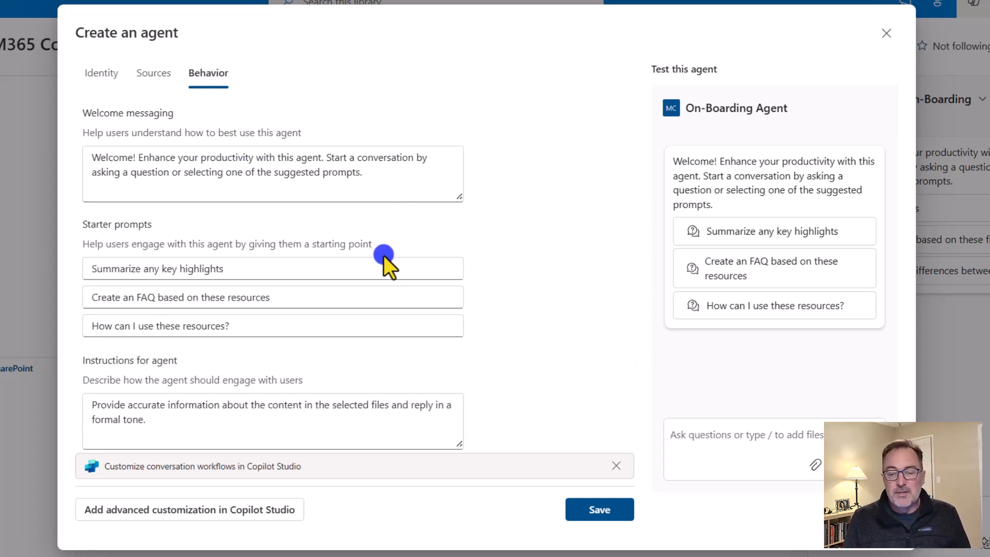
pyautogui.click(614, 513)
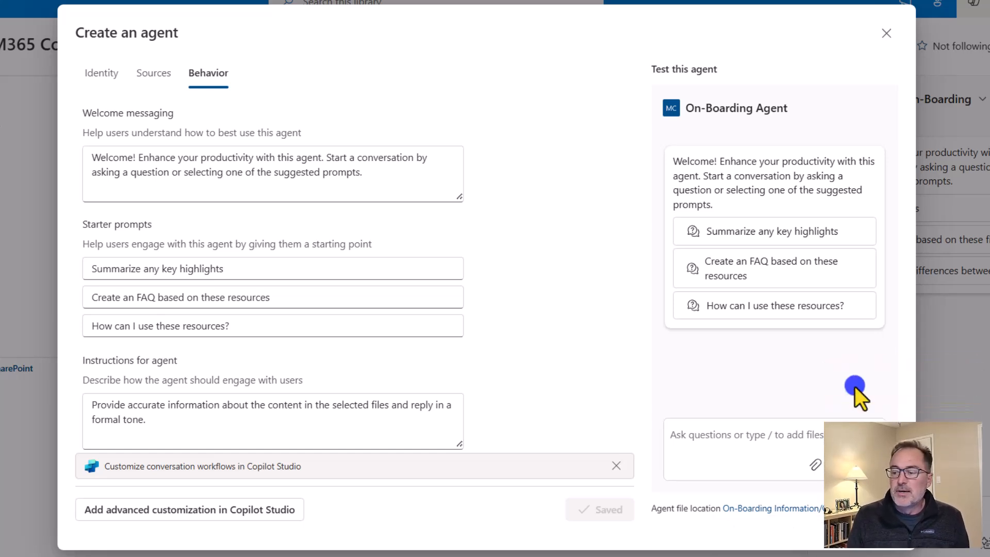
# Step: Open On-Boarding Agent.agent, then close its preview and the Copilot pane
pyautogui.click(894, 33)
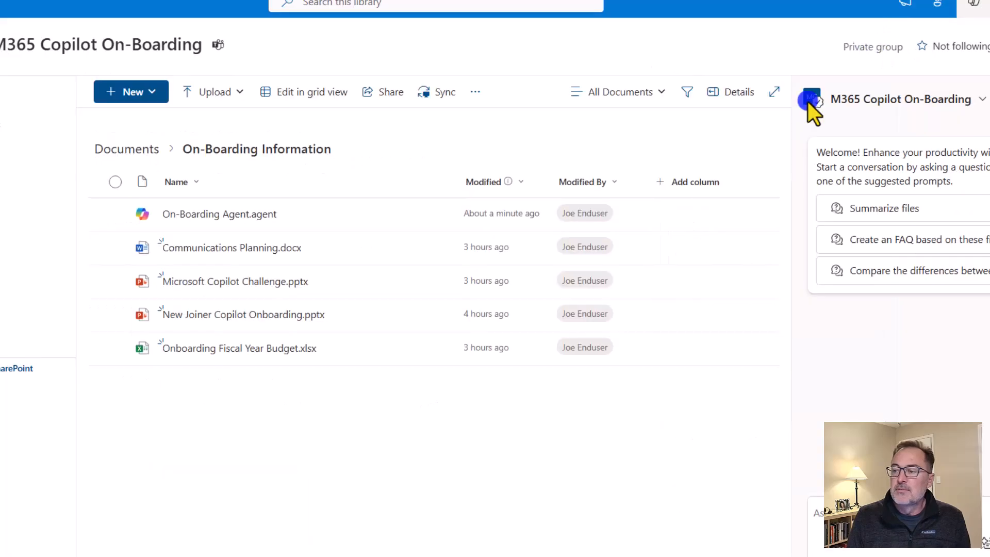
pyautogui.click(983, 108)
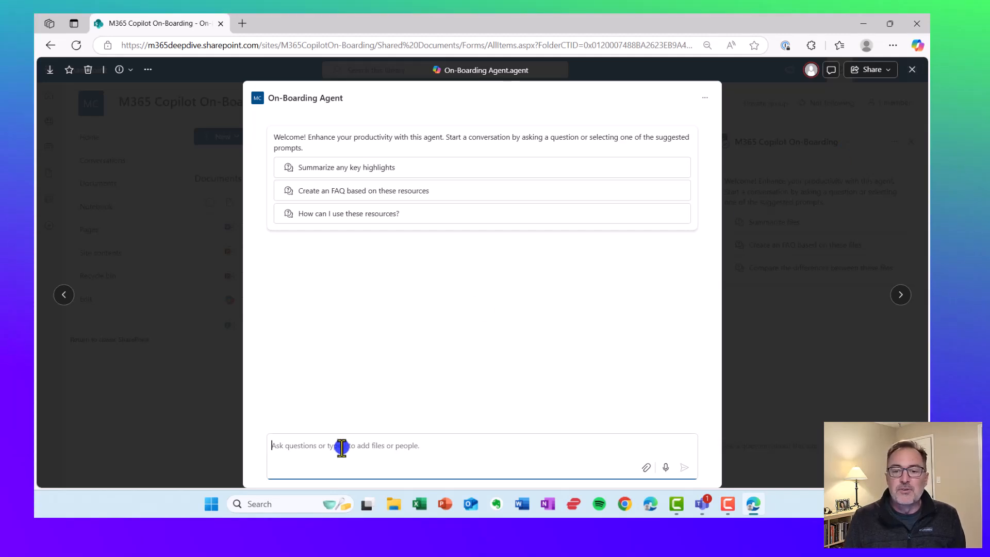
pyautogui.click(914, 70)
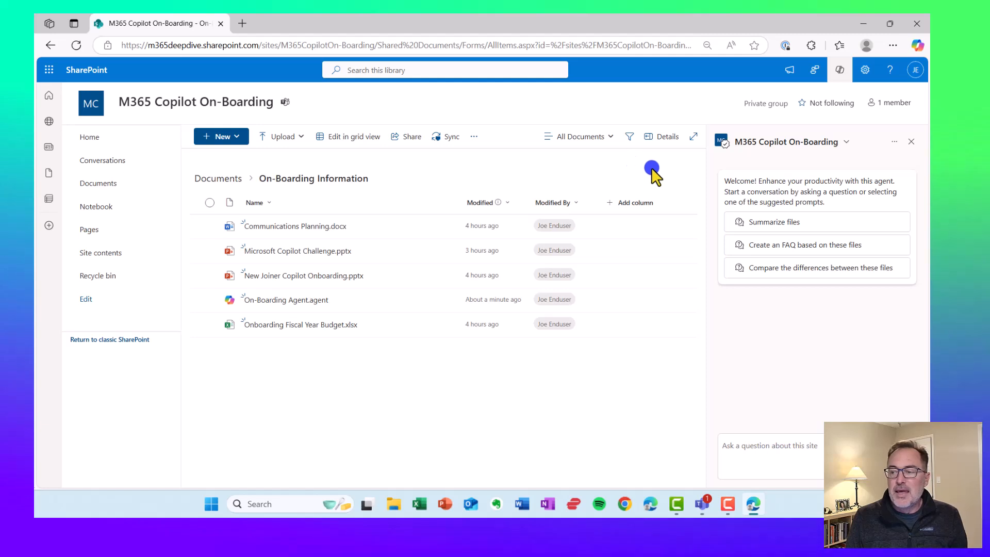
pyautogui.click(910, 141)
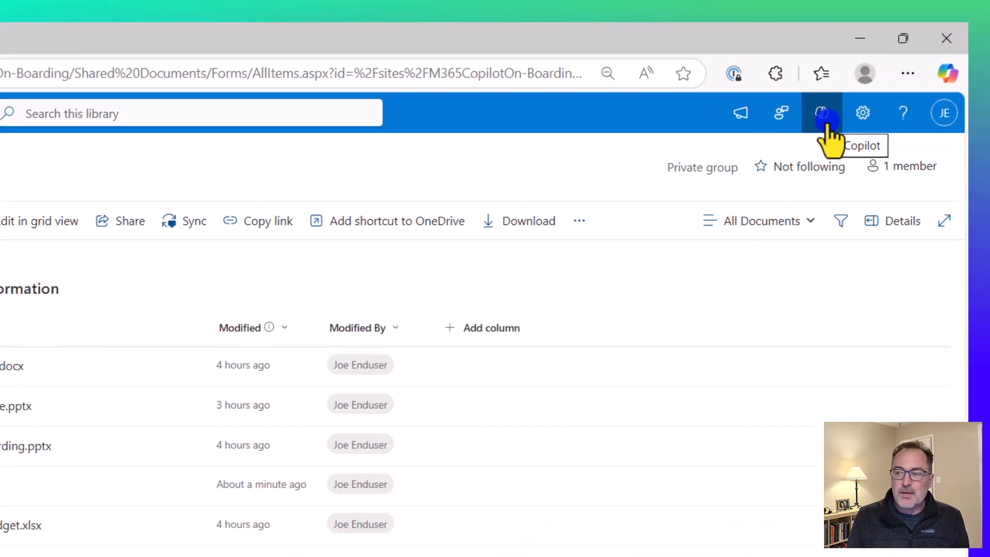
# Step: Reopen Copilot and switch its agent from the site default to On-Boarding Agent
pyautogui.click(824, 124)
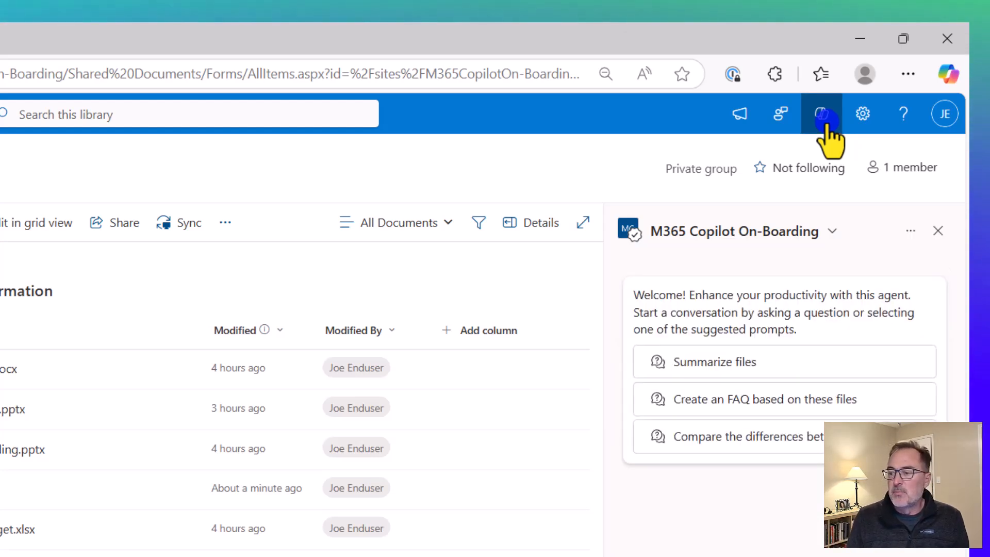
pyautogui.click(833, 233)
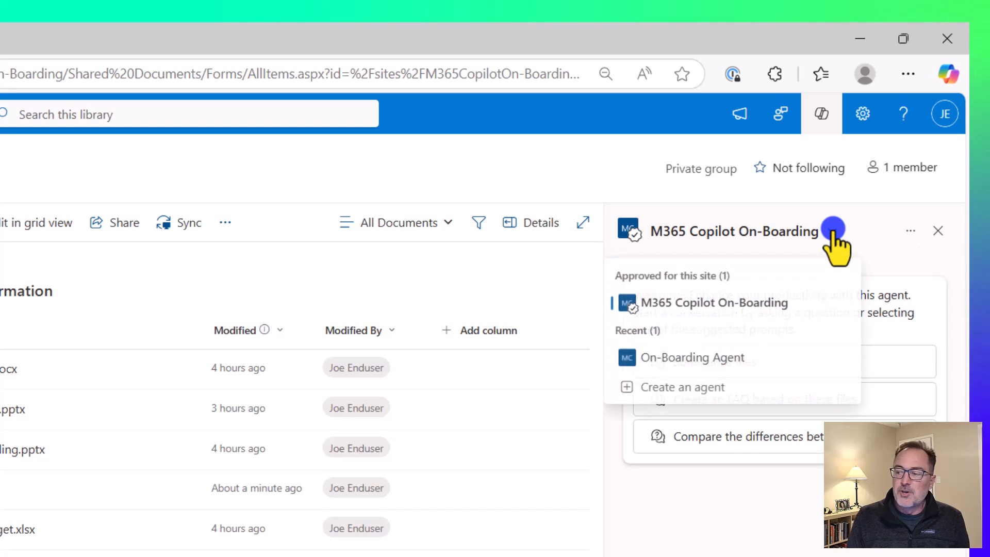
pyautogui.click(720, 361)
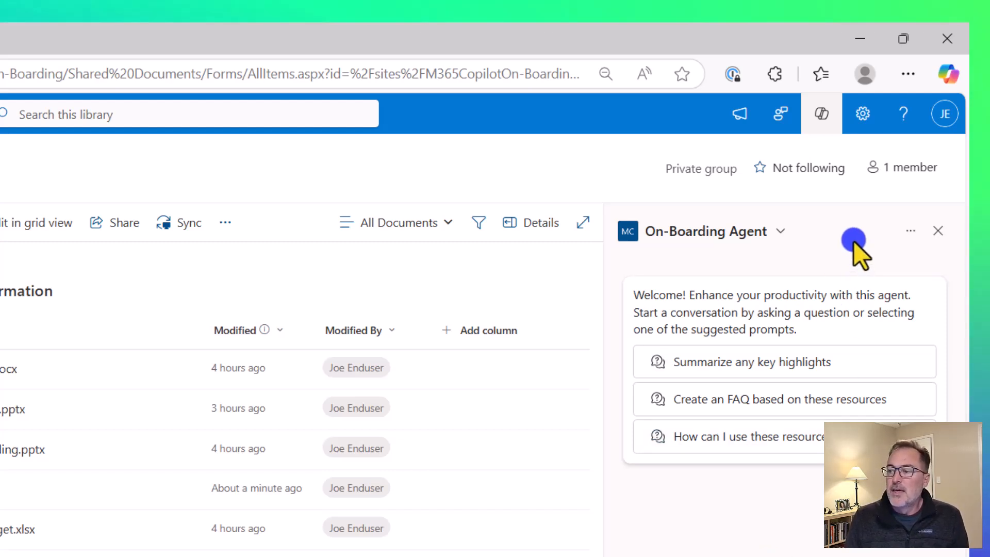
# Step: Copy the On-Boarding Agent's Teams link, allowing clipboard access and dismissing the confirmation
pyautogui.click(910, 231)
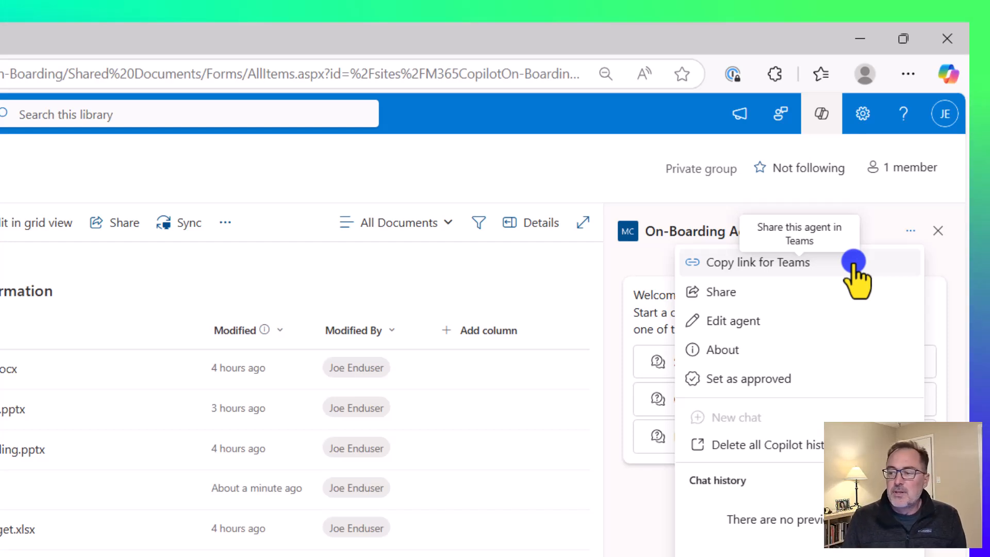
pyautogui.click(854, 263)
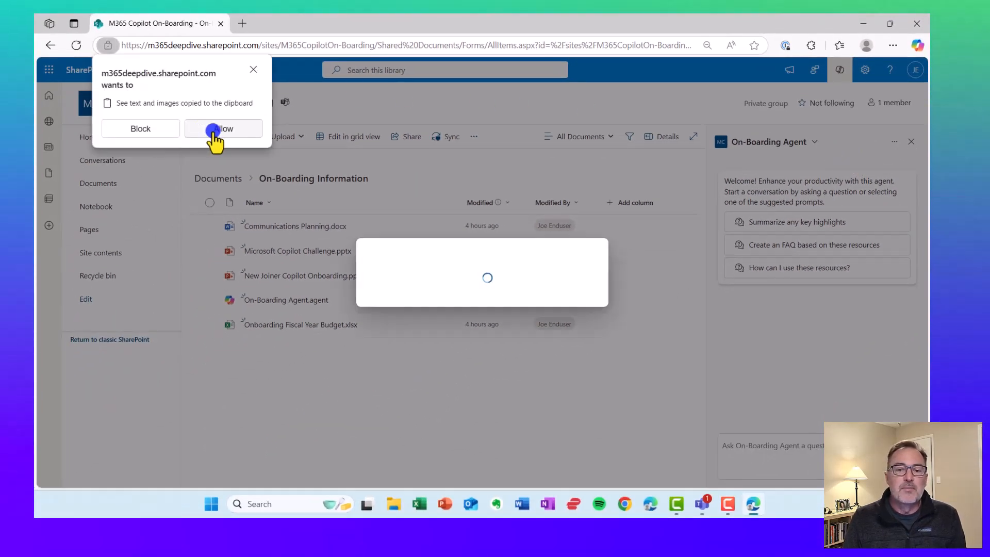
pyautogui.click(214, 130)
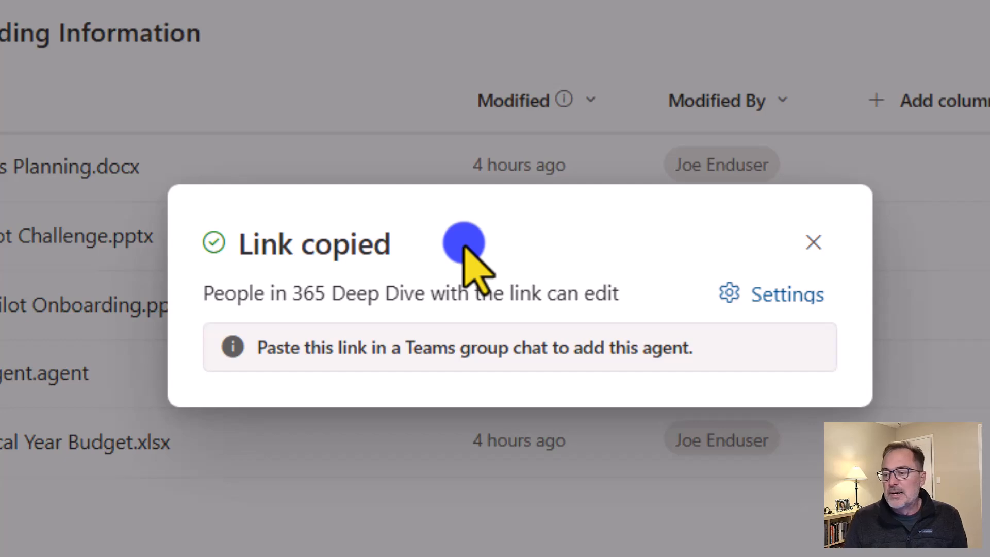
pyautogui.click(812, 242)
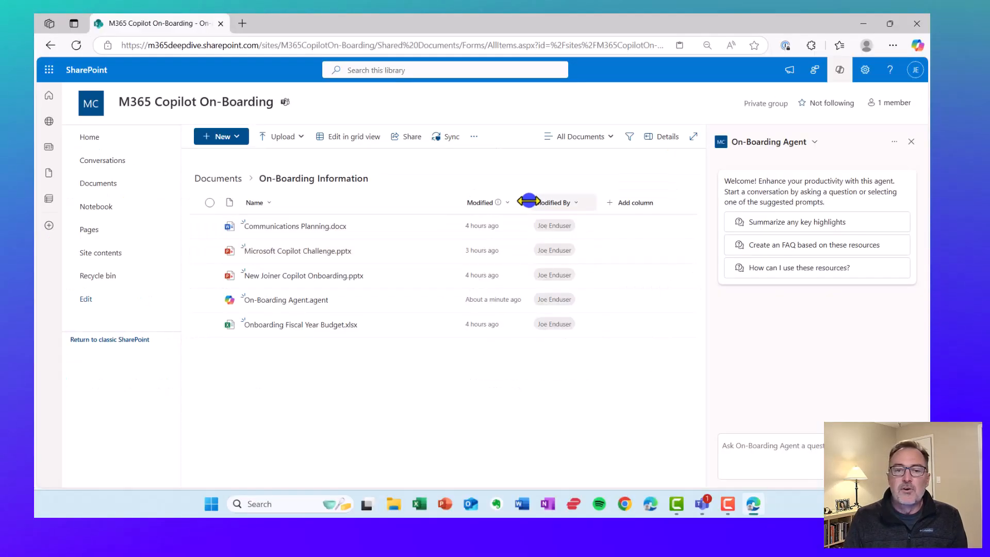
# Step: In Teams, start a new chat message addressed to the two Store 15 Launch War Room colleagues
pyautogui.click(703, 504)
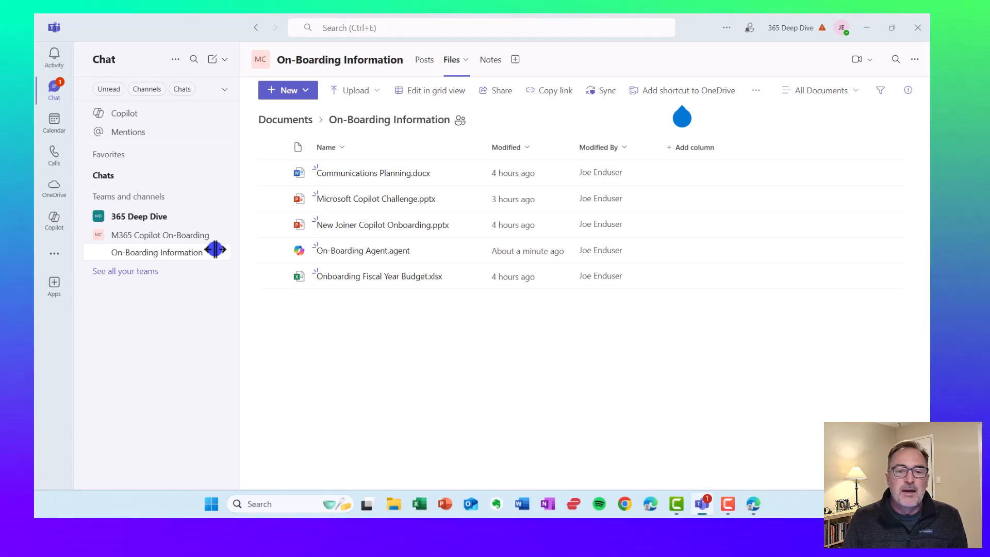
pyautogui.click(188, 89)
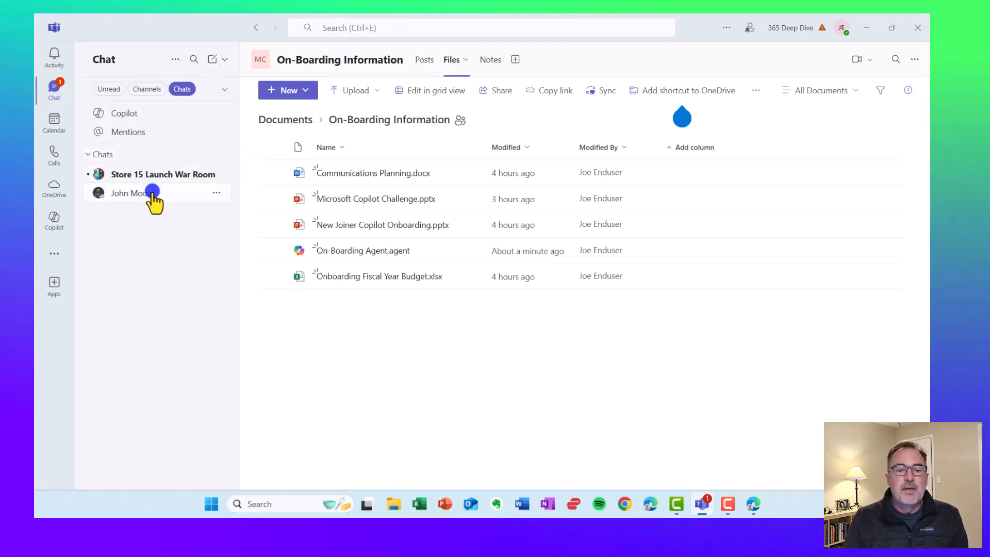
pyautogui.click(213, 61)
pyautogui.click(301, 58)
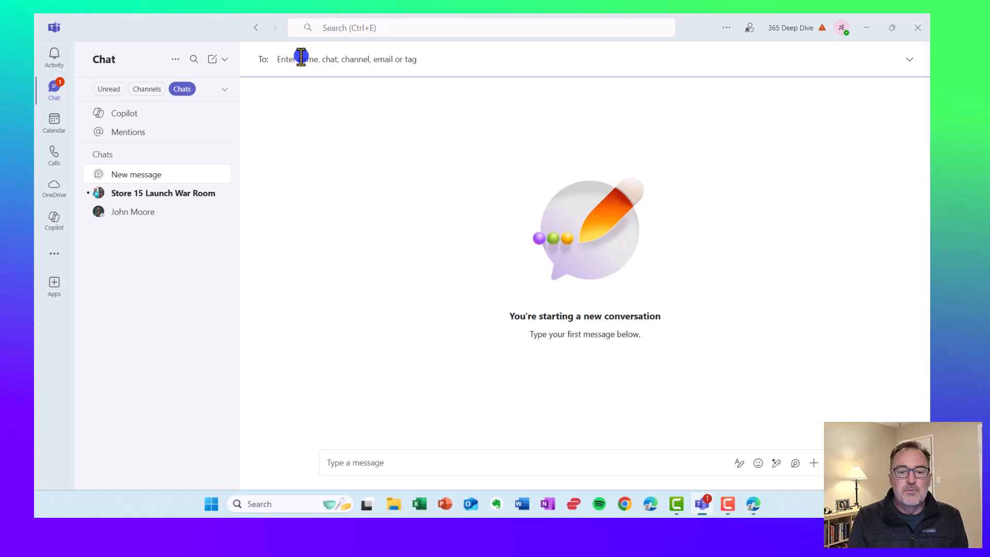
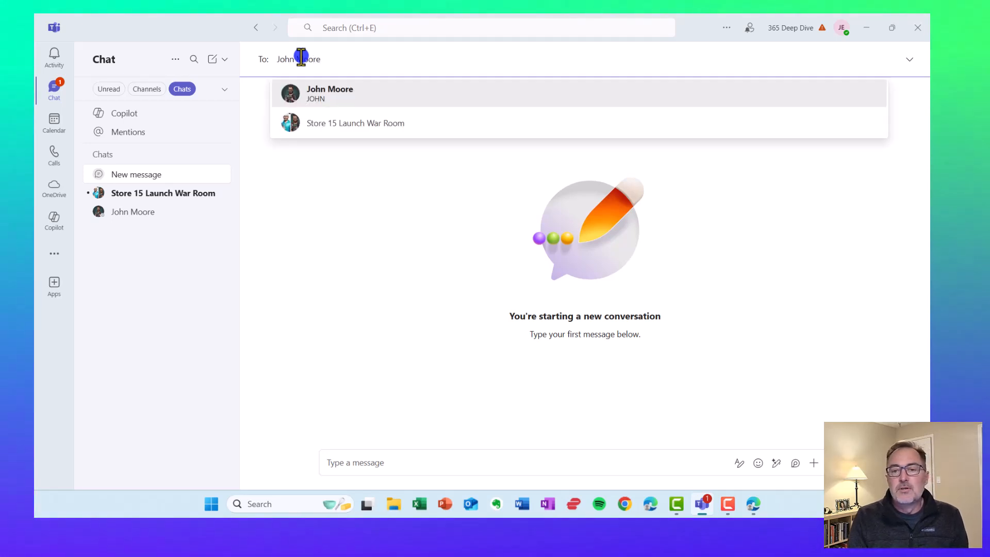
pyautogui.press('Return')
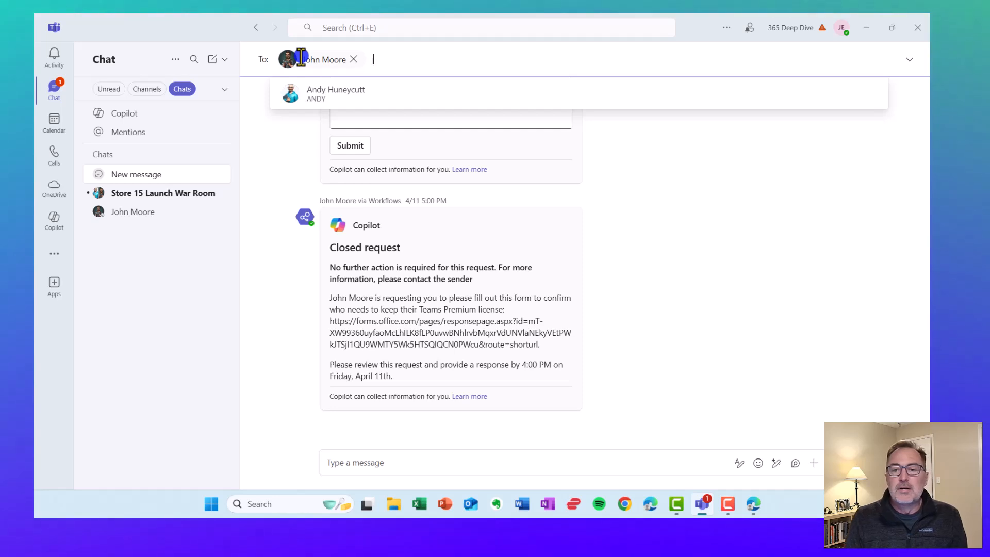
pyautogui.click(358, 102)
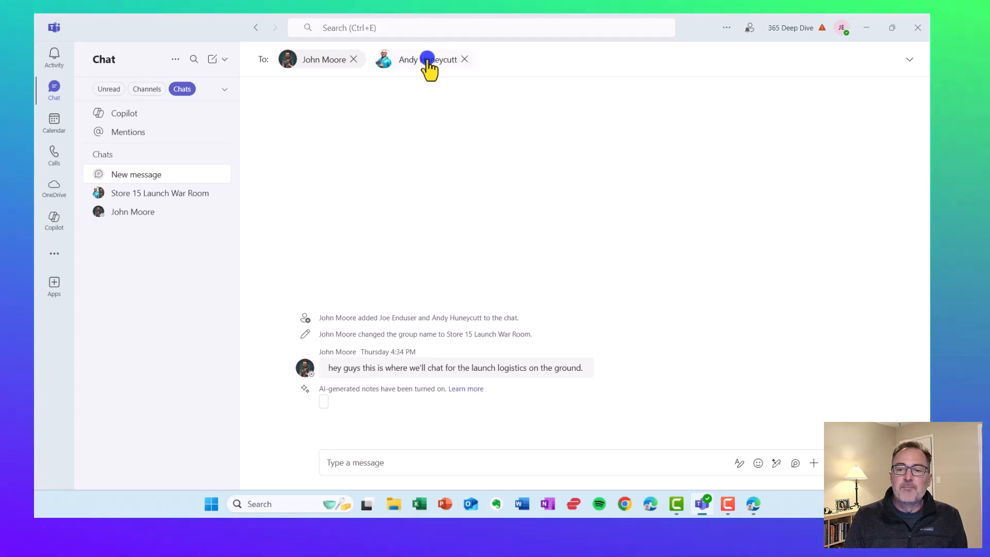
# Step: Paste the copied On-Boarding Agent link into the message box
pyautogui.click(408, 465)
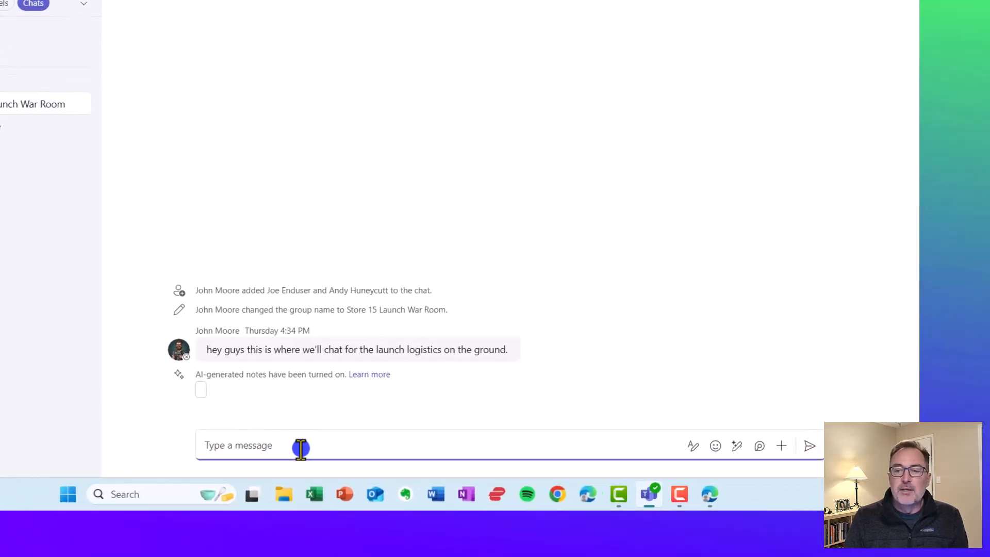
pyautogui.rightClick(407, 465)
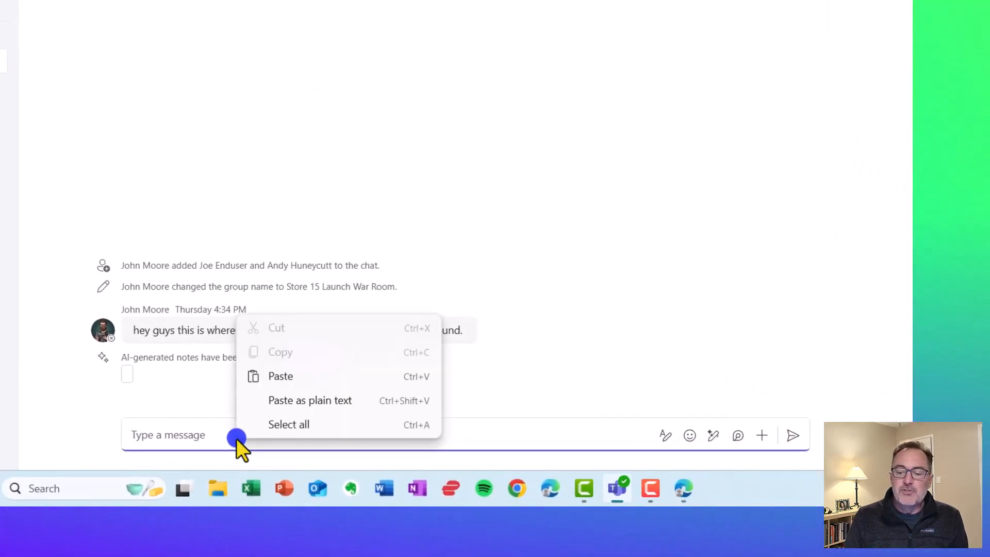
pyautogui.click(288, 377)
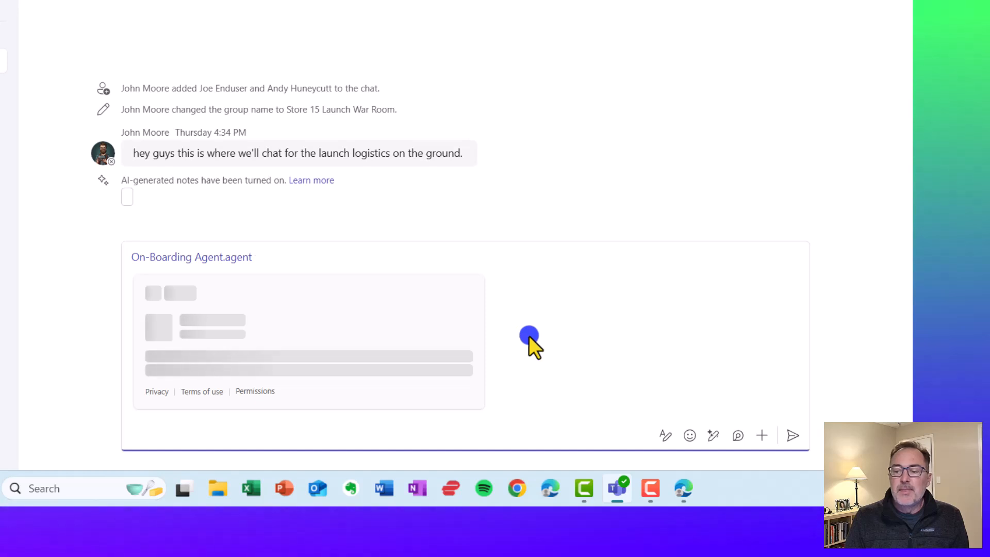